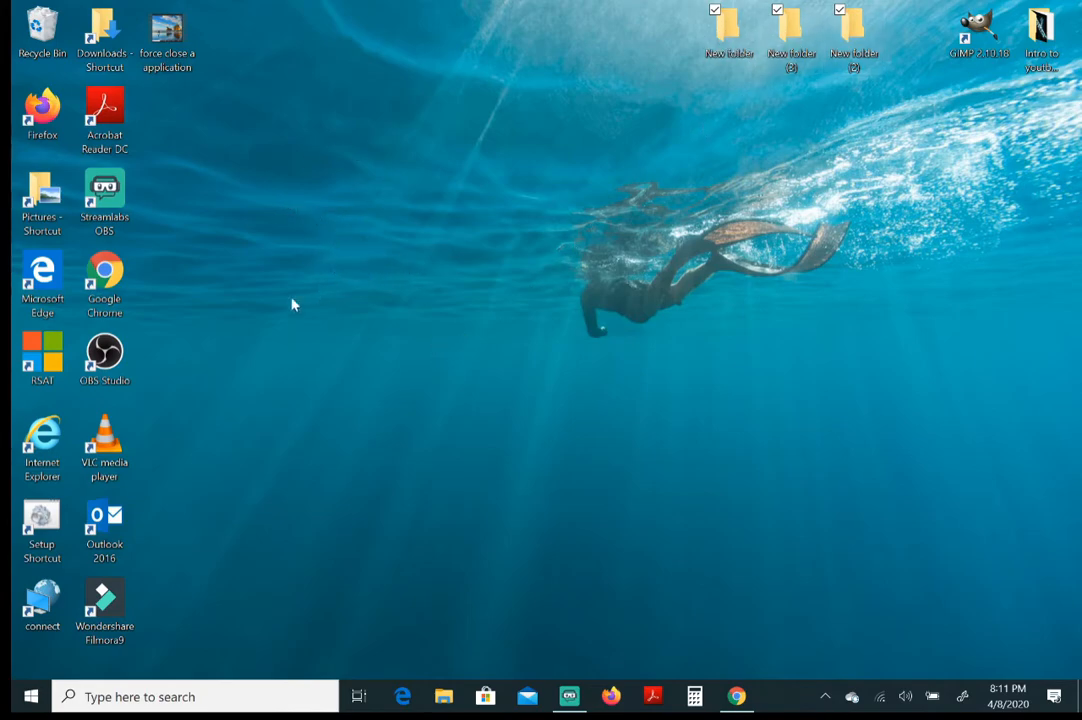
# Create a new folder on the desktop and place it in the open area away from the shortcut columns.
pyautogui.rightClick(353, 237)
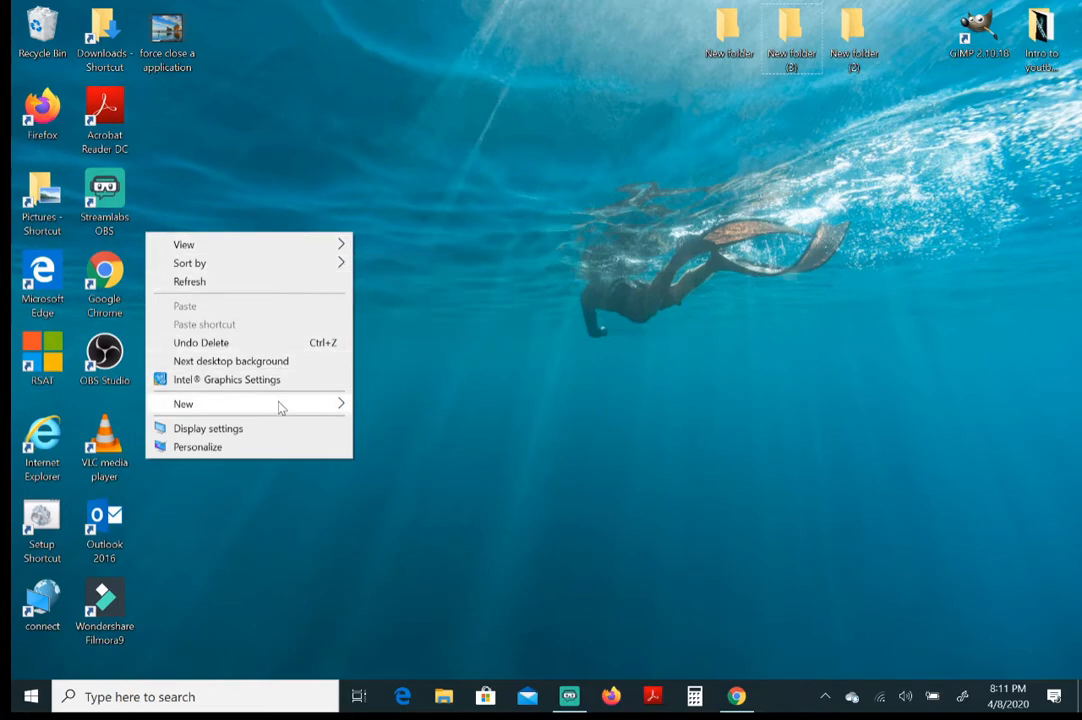
pyautogui.moveTo(281, 407)
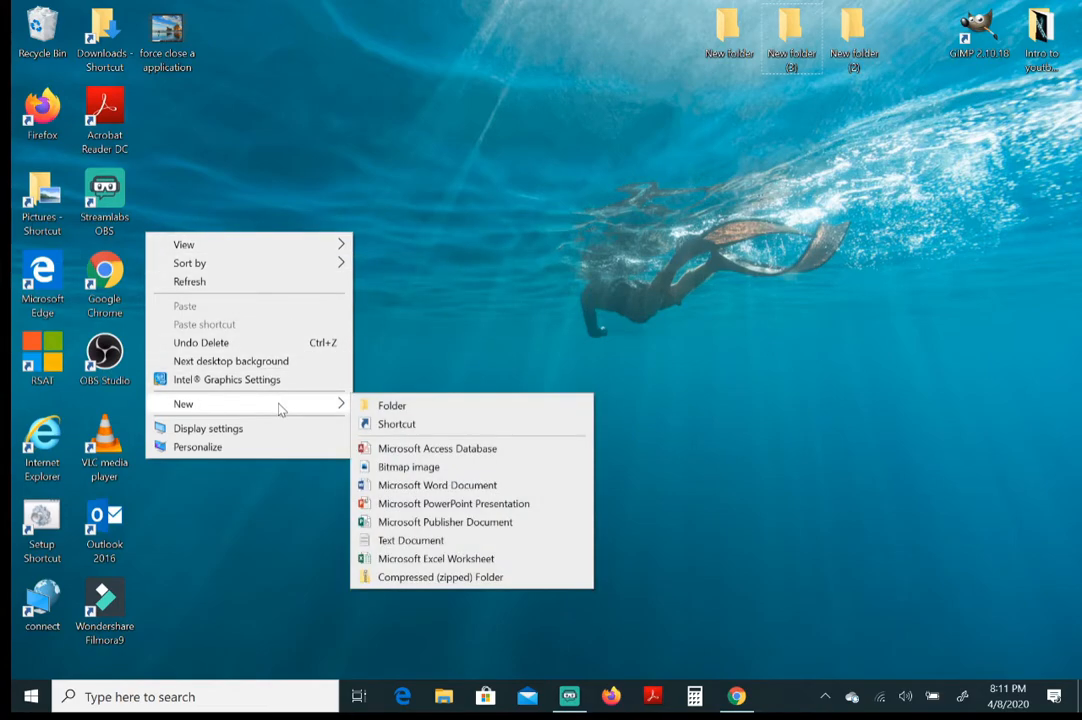
pyautogui.click(406, 412)
pyautogui.moveTo(370, 296); pyautogui.dragTo(433, 211)
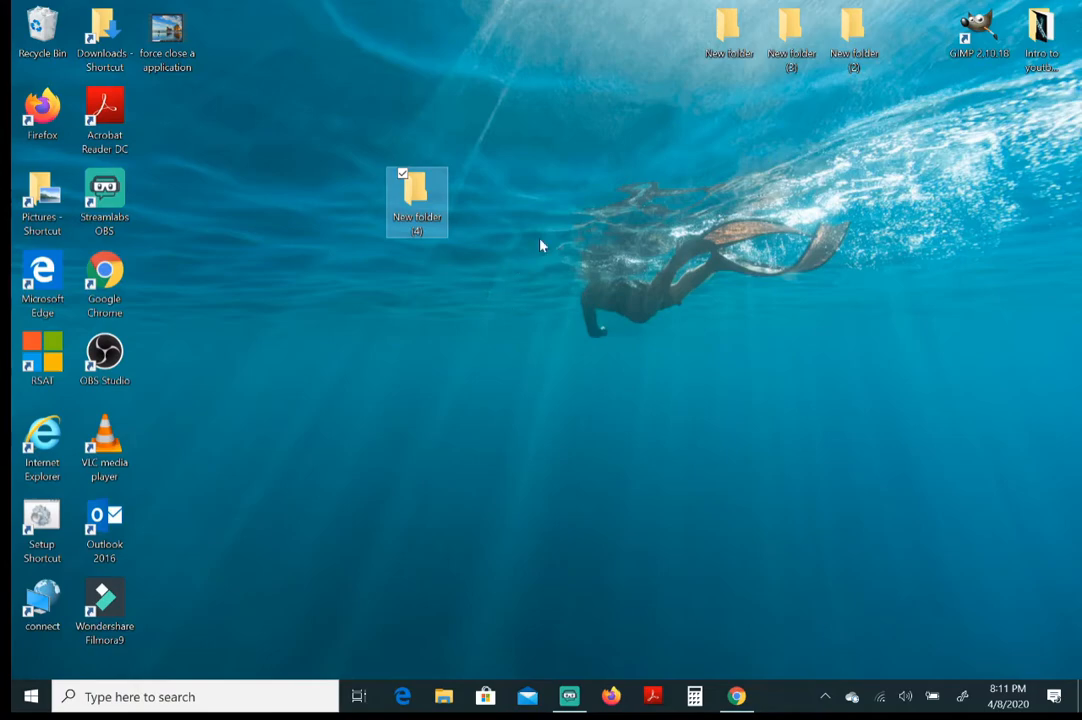
# Create a second new folder on the desktop and place it directly beside the first one.
pyautogui.rightClick(502, 190)
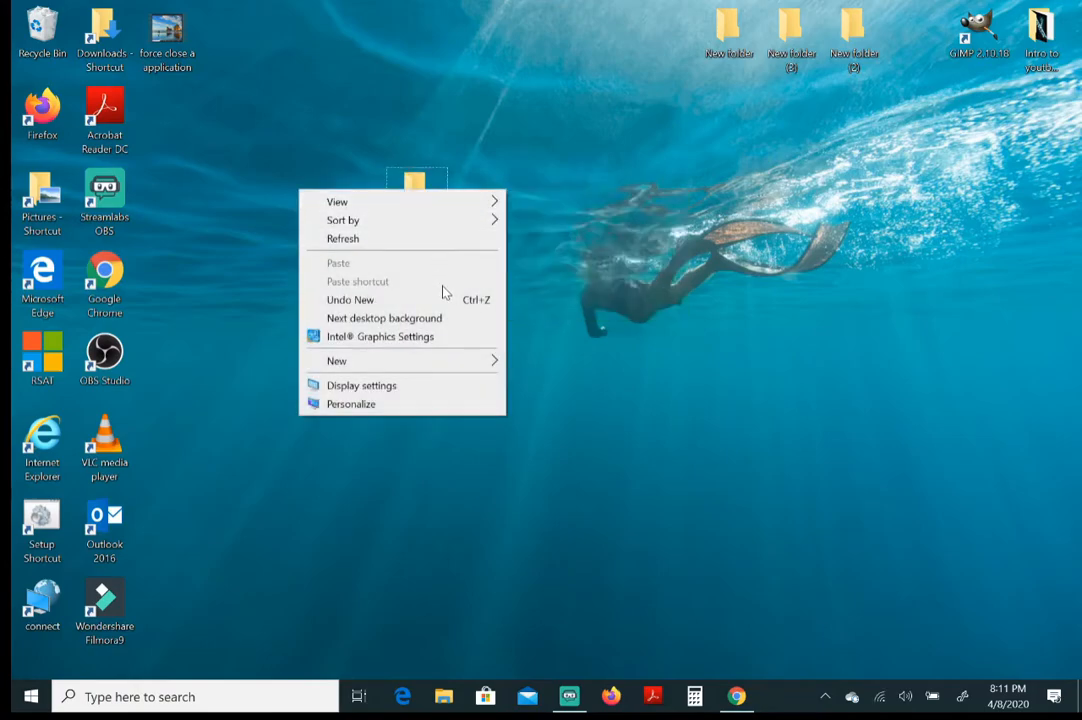
pyautogui.moveTo(452, 362)
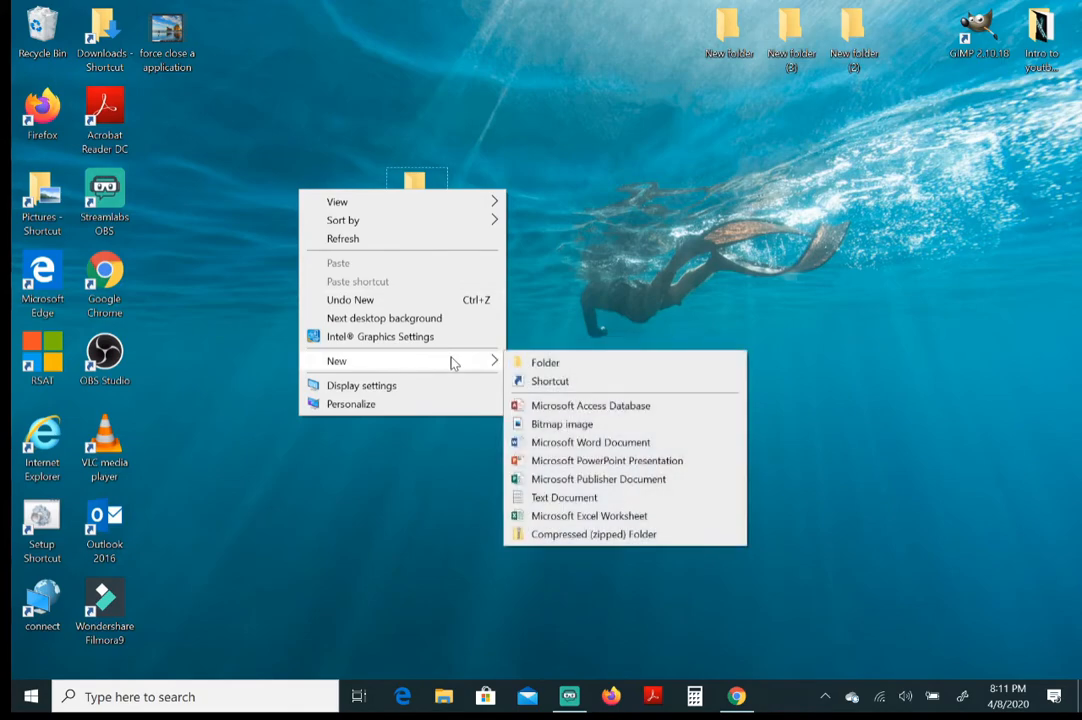
pyautogui.click(565, 366)
pyautogui.moveTo(536, 190); pyautogui.dragTo(479, 190)
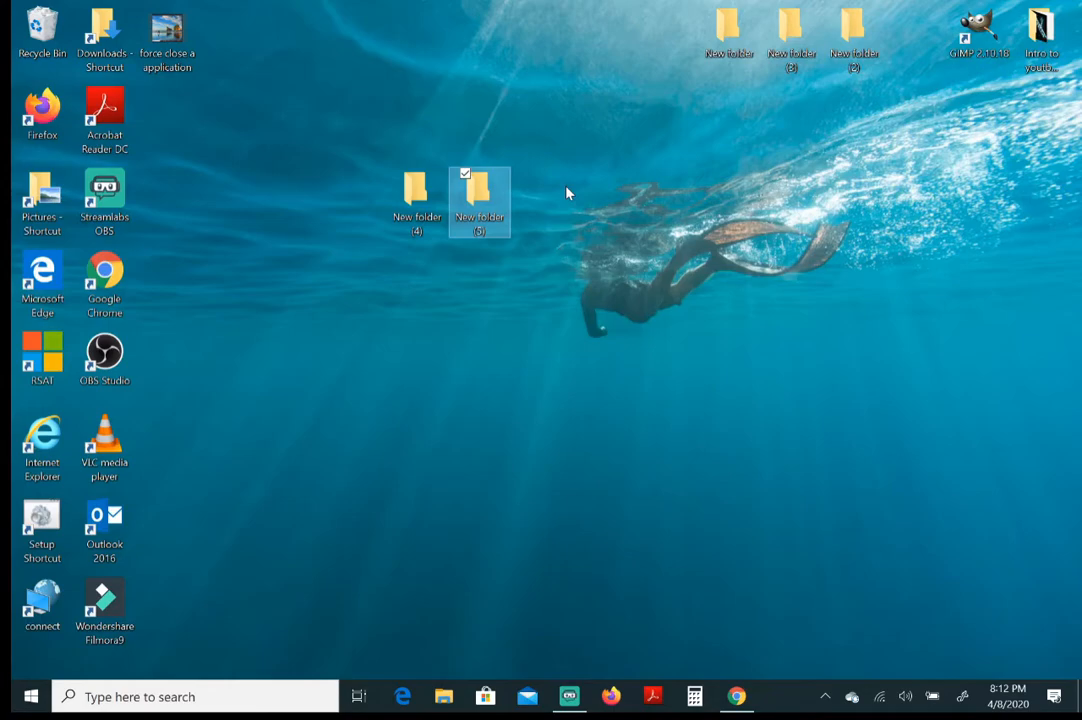
# Create a third new folder and line up all three newly made folders in one row, one icon row higher.
pyautogui.rightClick(566, 192)
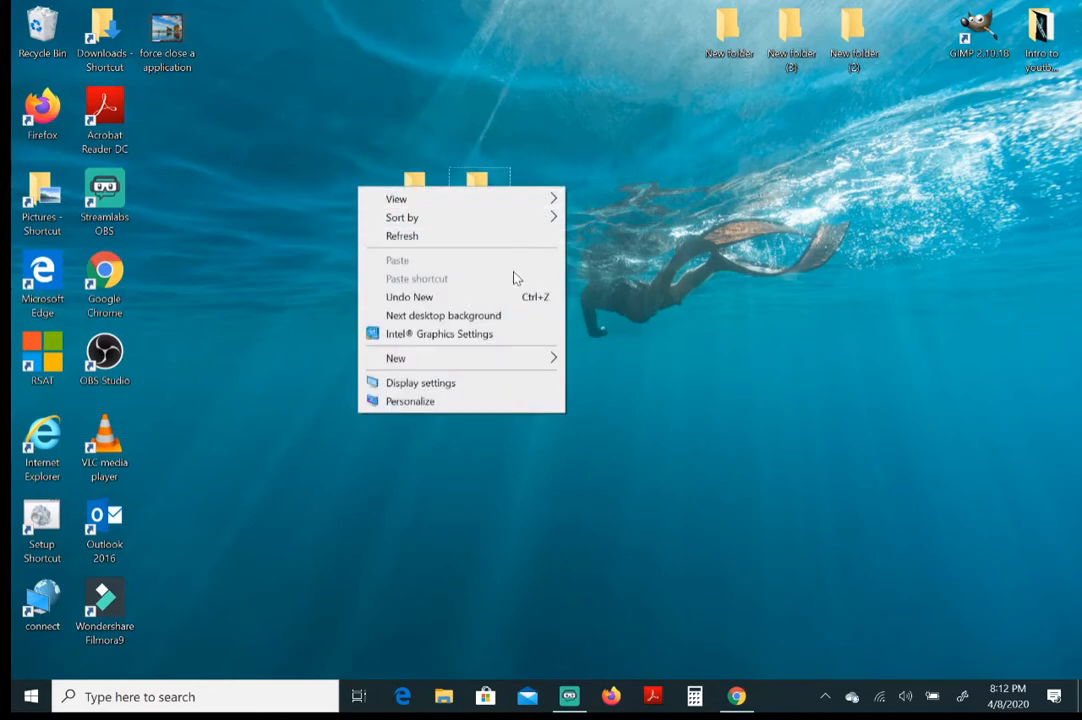
pyautogui.moveTo(512, 358)
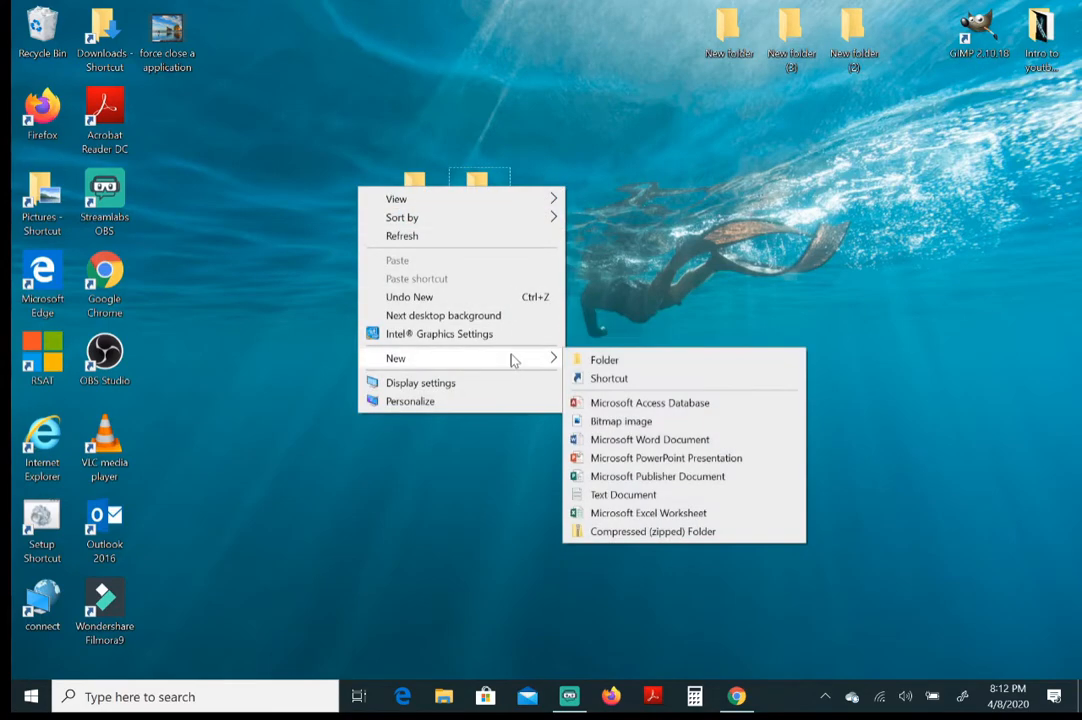
pyautogui.click(610, 362)
pyautogui.moveTo(437, 190); pyautogui.dragTo(371, 115)
pyautogui.moveTo(480, 195); pyautogui.dragTo(420, 128)
pyautogui.moveTo(611, 212); pyautogui.dragTo(484, 128)
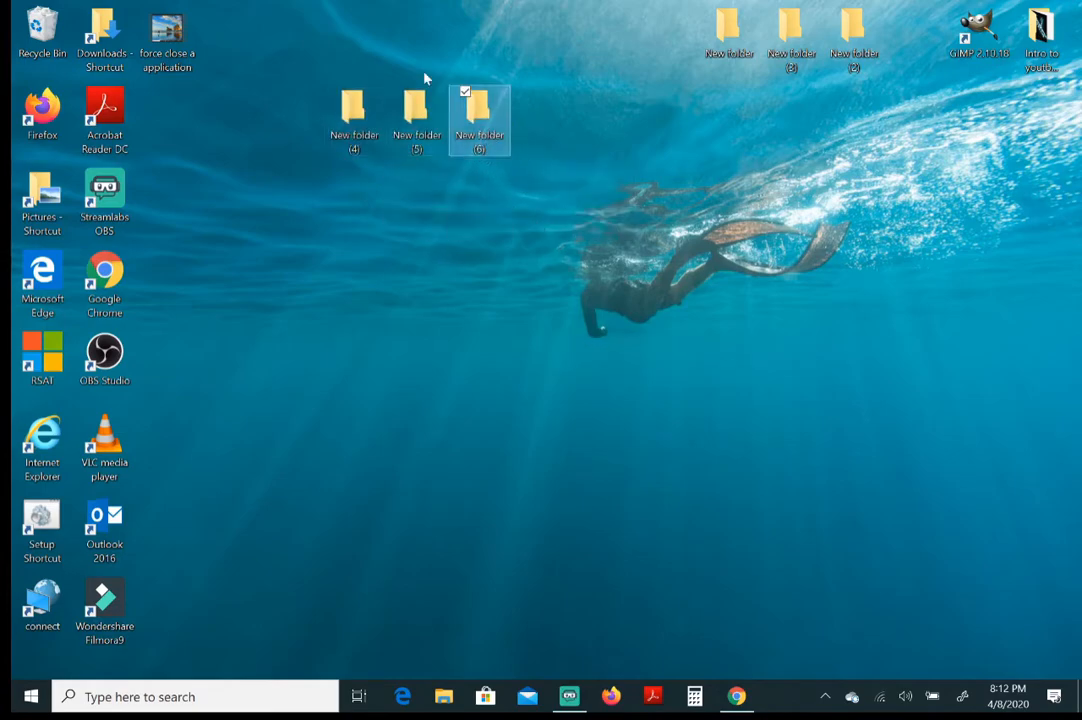
# Move the older folders New folder, New folder (3) and New folder (2) into a second row beneath the newly made ones.
pyautogui.moveTo(728, 28); pyautogui.dragTo(354, 192)
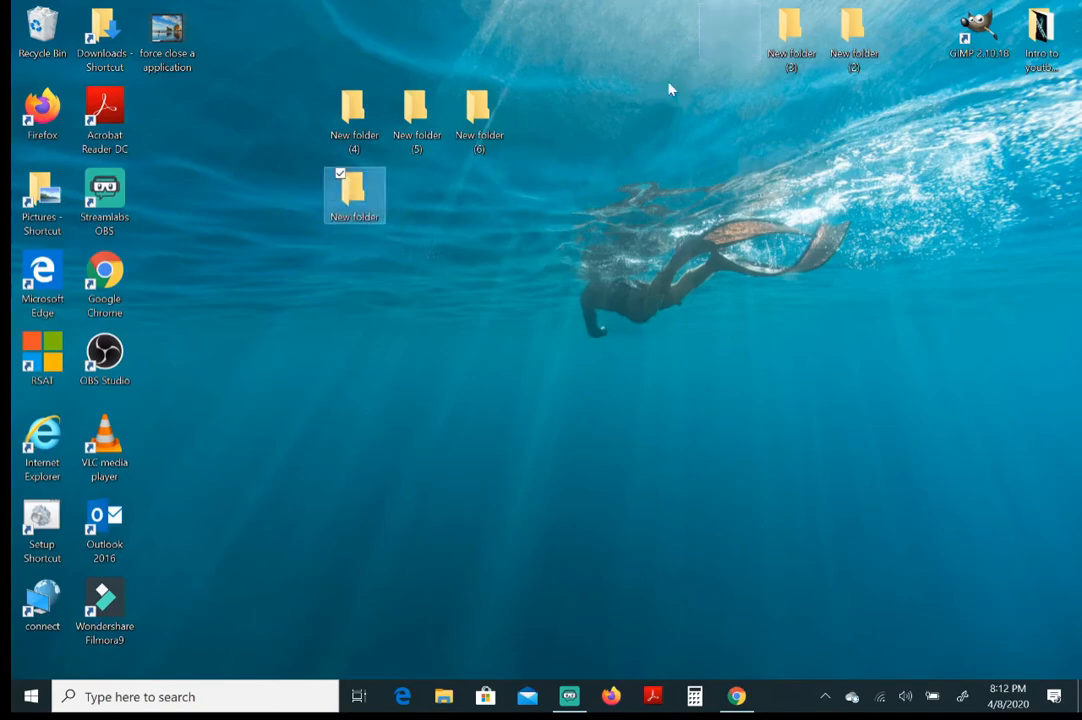
pyautogui.moveTo(787, 33); pyautogui.dragTo(357, 295)
pyautogui.moveTo(405, 217); pyautogui.dragTo(418, 297)
pyautogui.moveTo(852, 30); pyautogui.dragTo(472, 298)
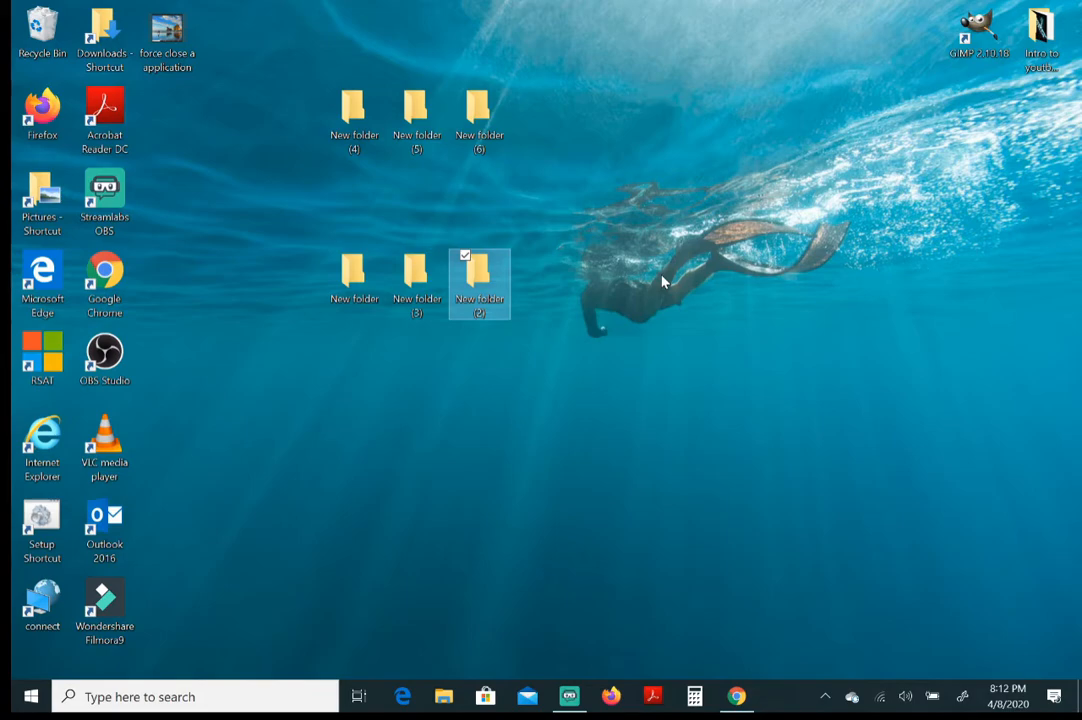
# Rename the desktop folder New folder (4) as applications.
pyautogui.rightClick(352, 124)
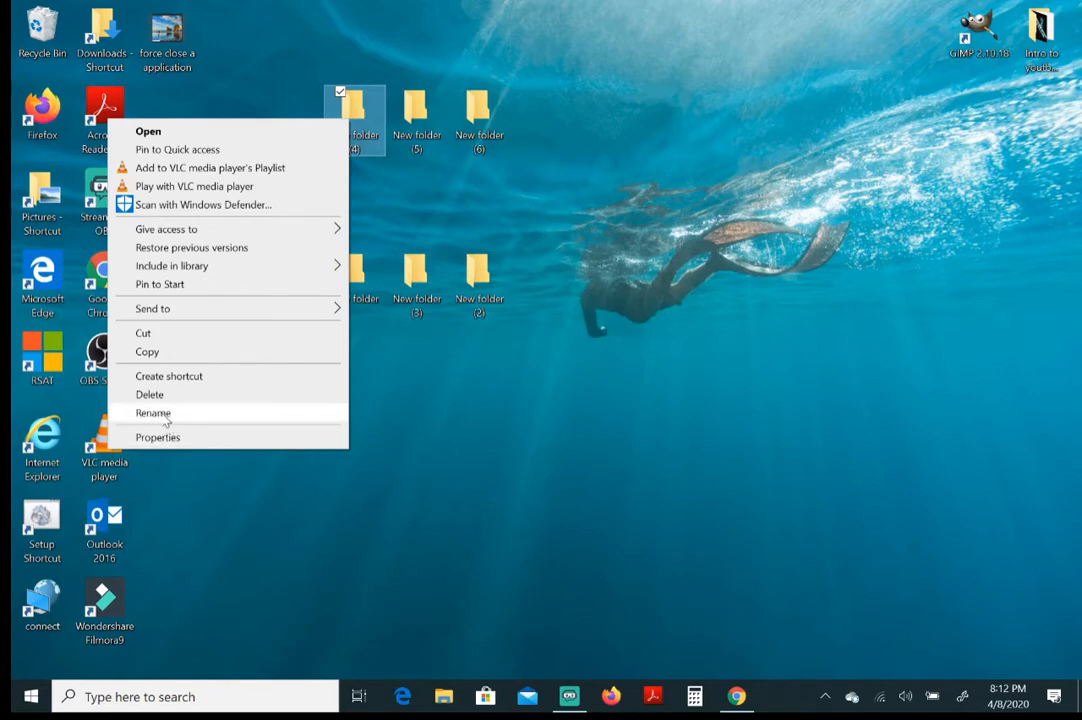
pyautogui.click(210, 420)
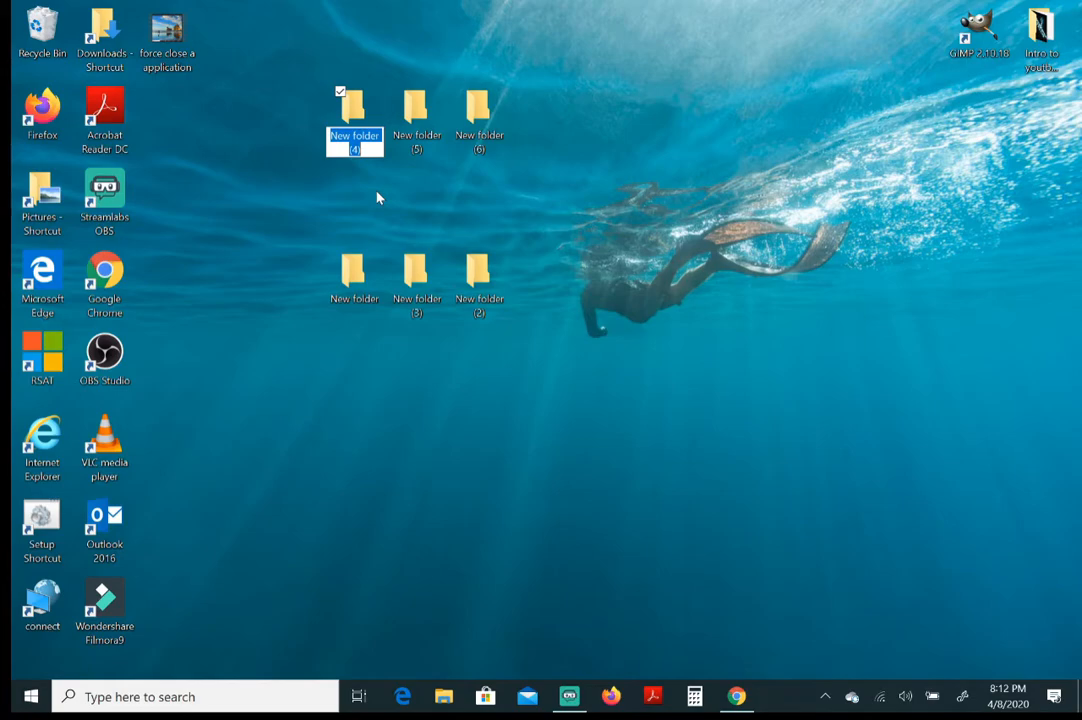
pyautogui.press('BackSpace')
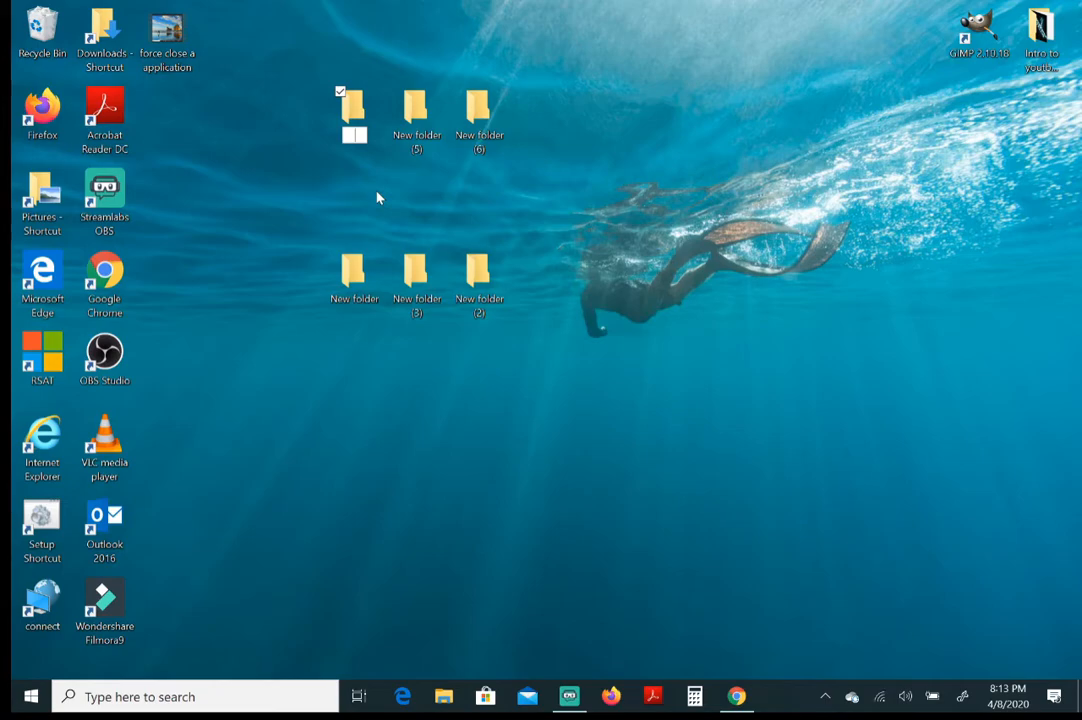
pyautogui.write('Document')
pyautogui.press('BackSpace')
pyautogui.press('BackSpace')
pyautogui.press('BackSpace')
pyautogui.press('BackSpace')
pyautogui.press('BackSpace')
pyautogui.press('BackSpace')
pyautogui.press('BackSpace')
pyautogui.press('BackSpace')
pyautogui.write('applications')
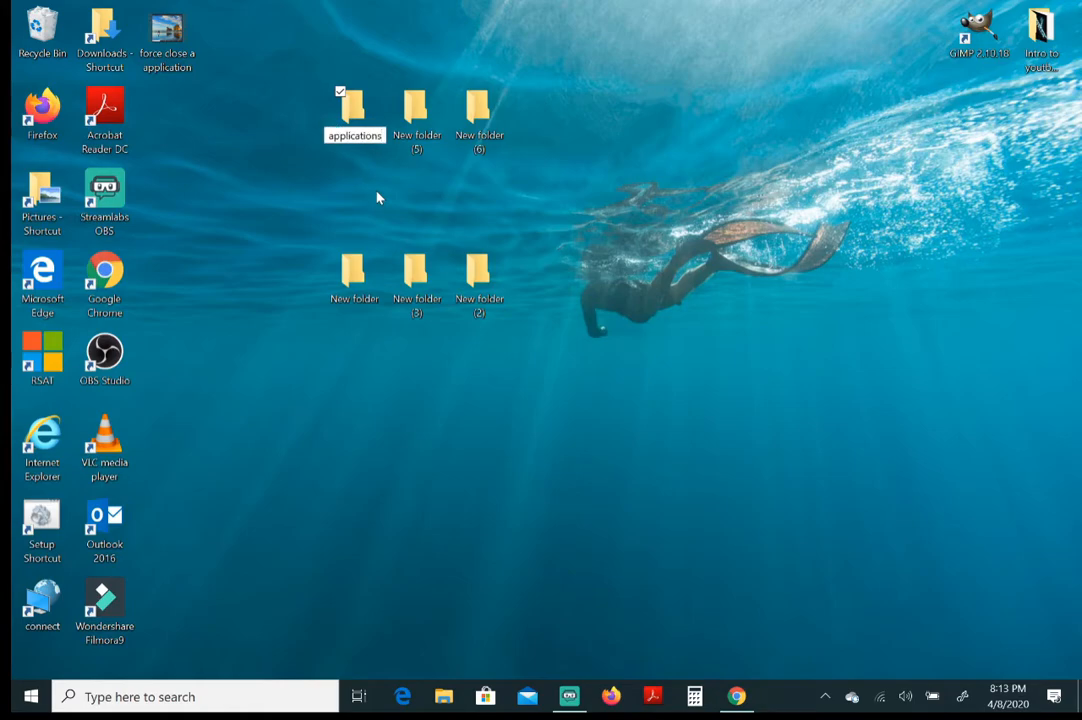
pyautogui.press('Return')
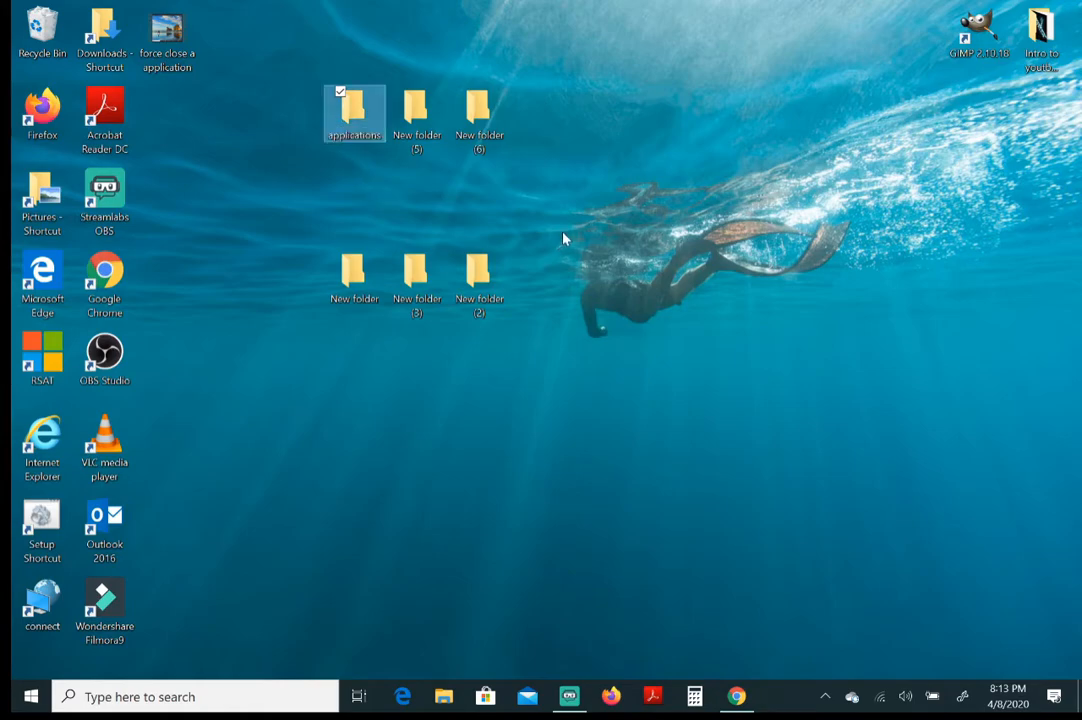
# Move the applications folder and New folder (5) side by side one row lower, and rename New folder (5) as documents.
pyautogui.moveTo(349, 121); pyautogui.dragTo(287, 195)
pyautogui.moveTo(415, 110); pyautogui.dragTo(355, 196)
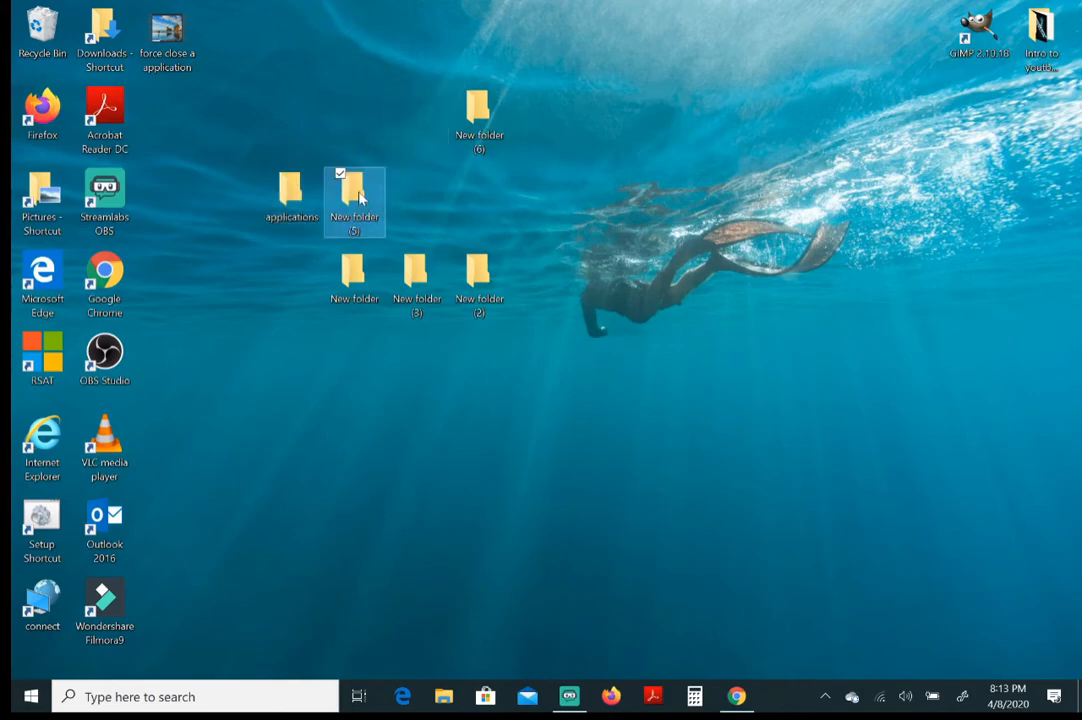
pyautogui.rightClick(355, 196)
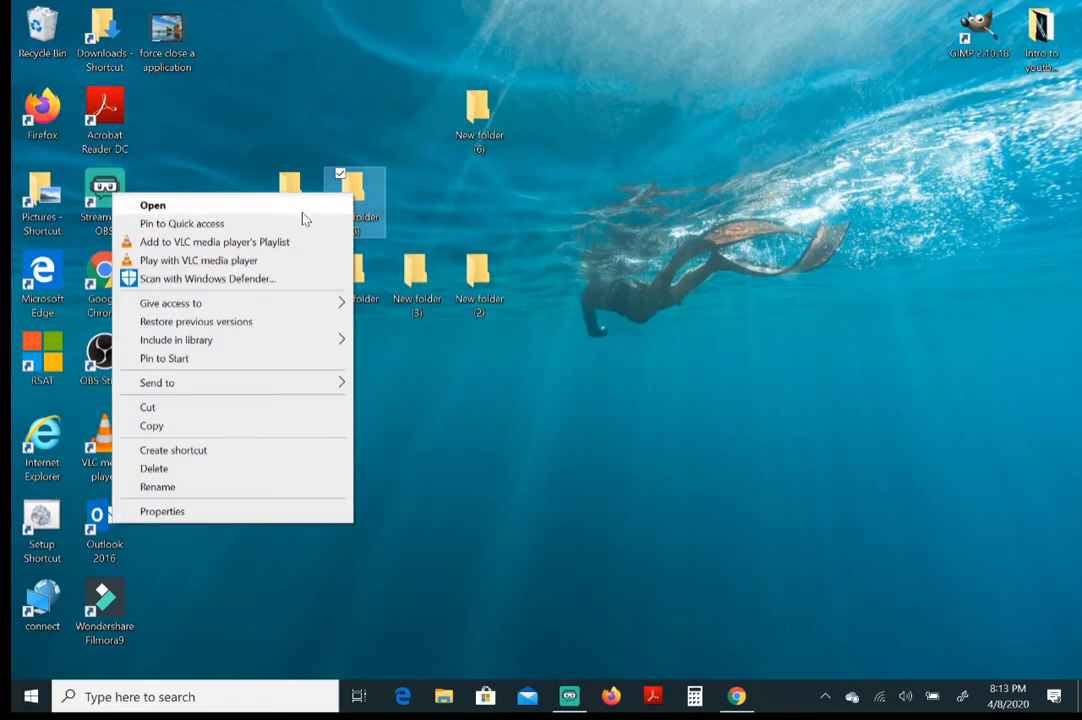
pyautogui.click(229, 488)
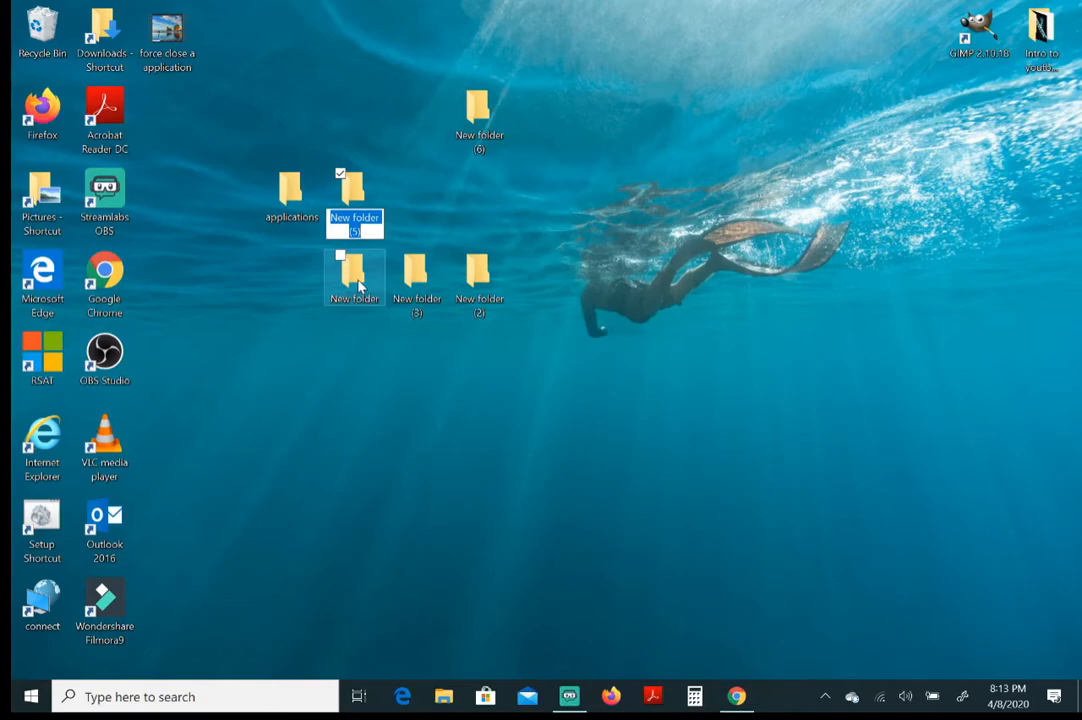
pyautogui.write('documents')
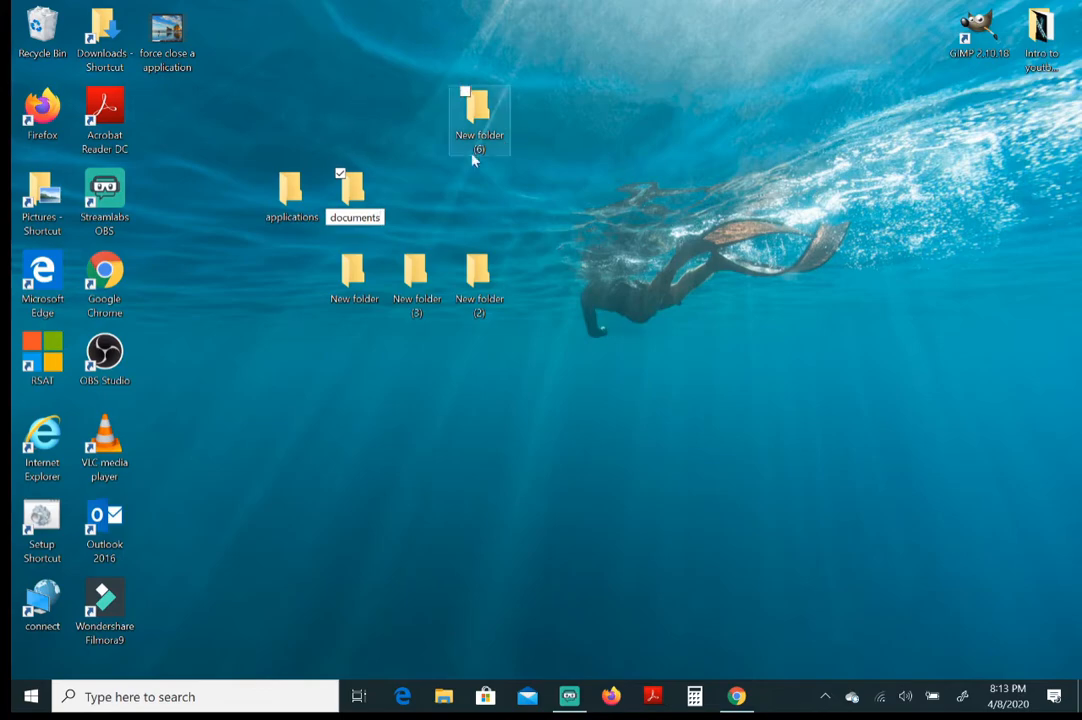
pyautogui.press('Return')
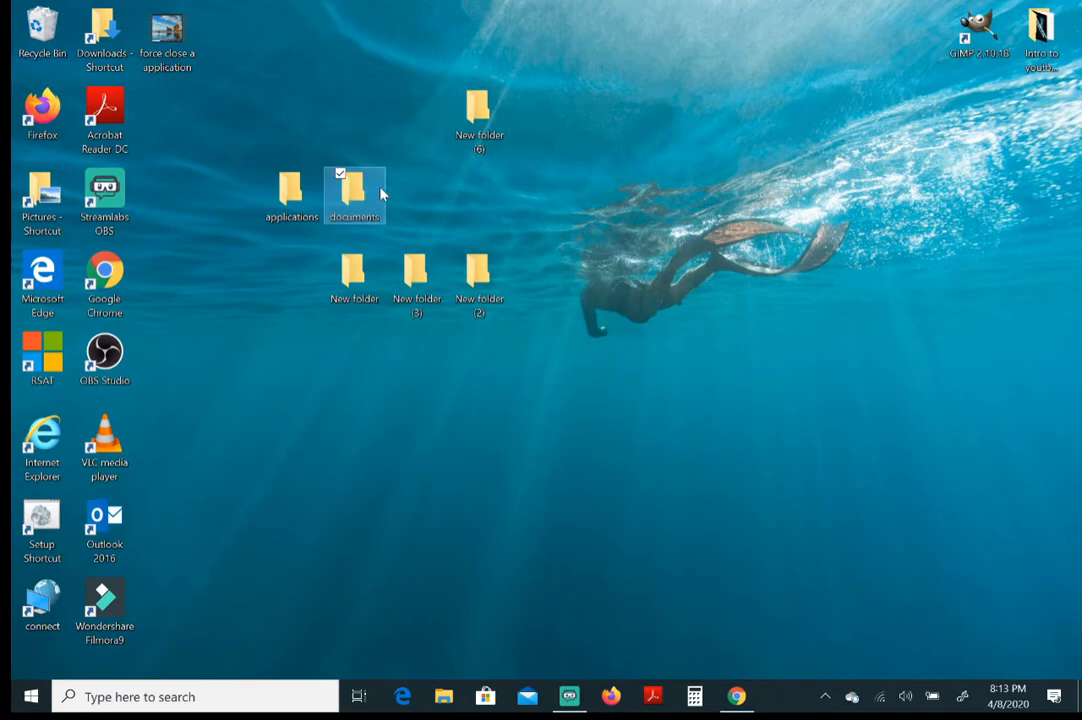
# Place New folder (6) beside documents and clear the older unnamed folders from the row below, moving New folder (2) beneath the Intro to youtube icon.
pyautogui.moveTo(470, 117); pyautogui.dragTo(403, 204)
pyautogui.moveTo(470, 264); pyautogui.dragTo(845, 346)
pyautogui.moveTo(443, 303); pyautogui.dragTo(1040, 205)
pyautogui.click(354, 278)
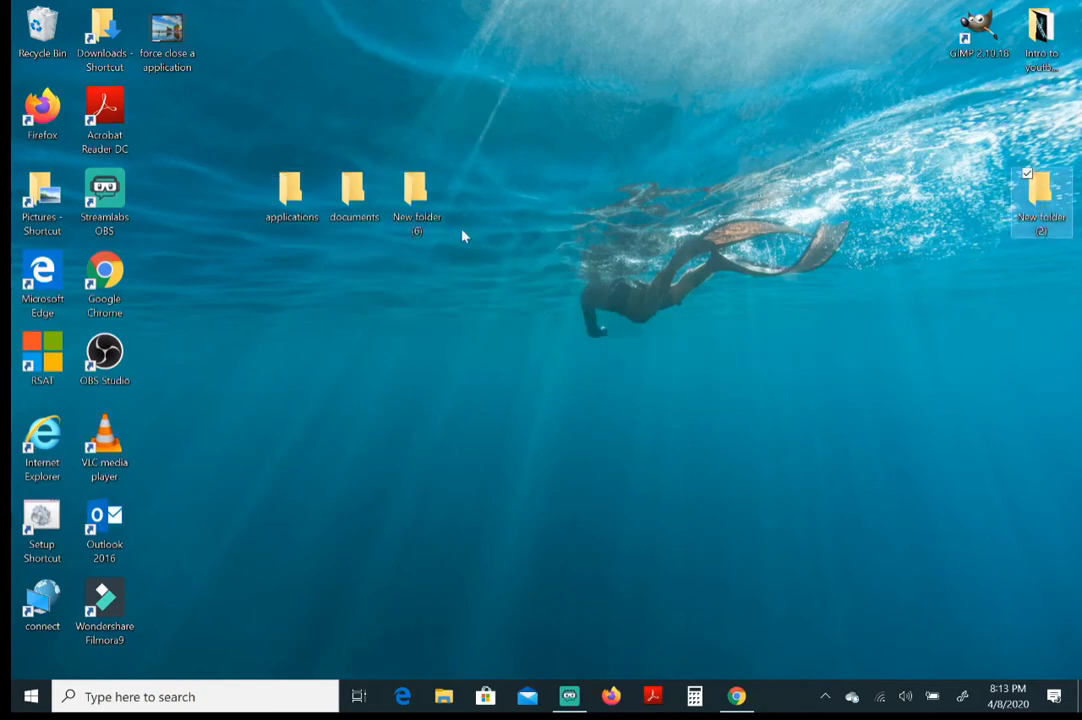
# Rename New folder (6), next to the documents folder, as browsers.
pyautogui.rightClick(416, 200)
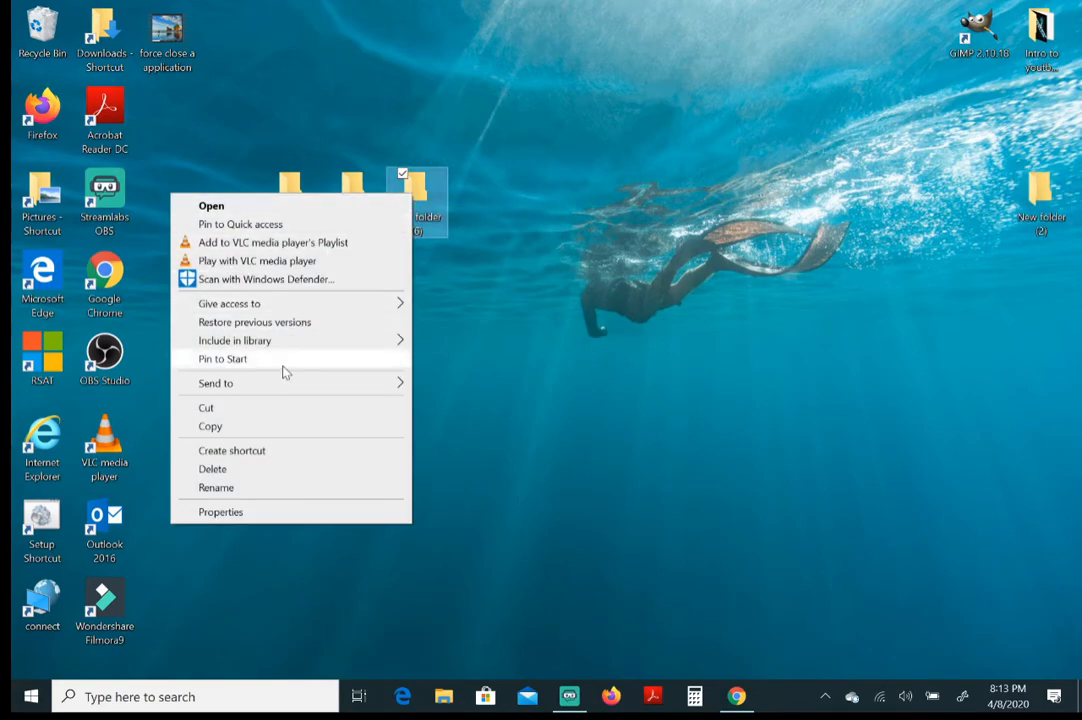
pyautogui.click(285, 488)
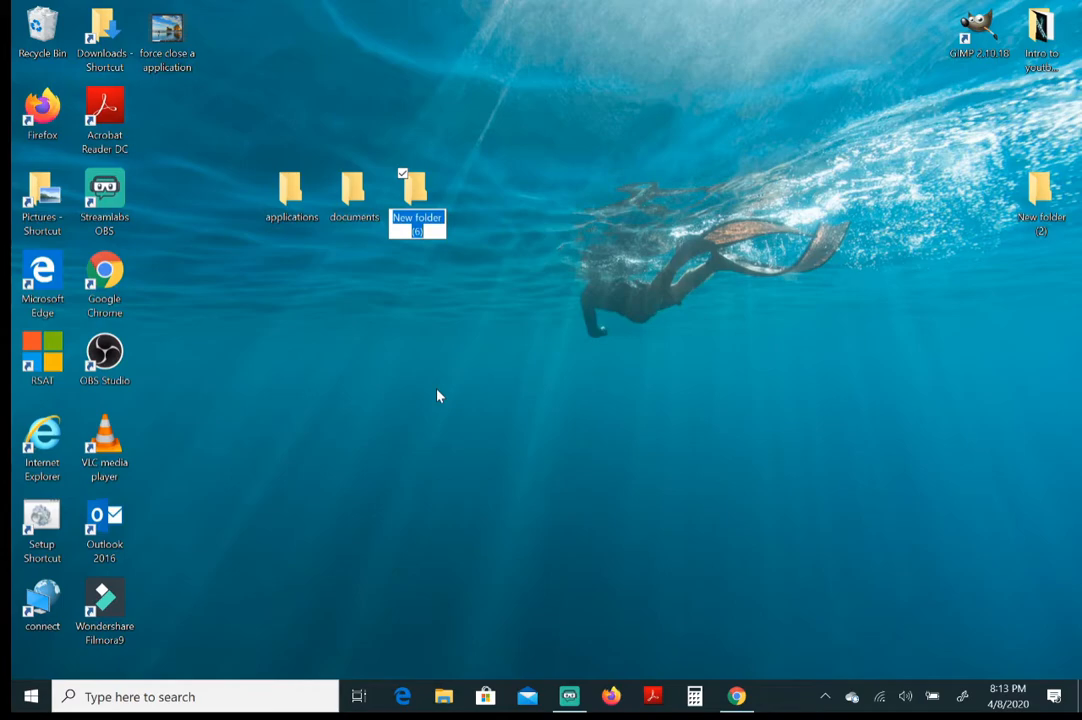
pyautogui.press('BackSpace')
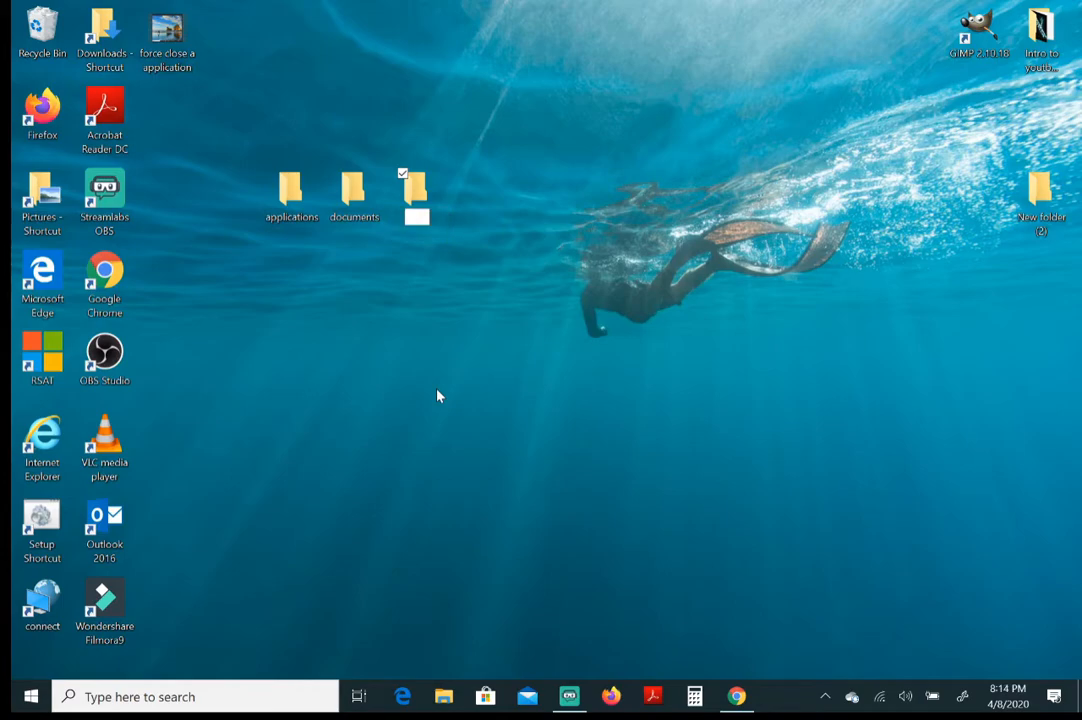
pyautogui.write('browsers')
pyautogui.press('Return')
# Move the applications, documents and browsers folders, in that order, into a row one icon row higher.
pyautogui.moveTo(440, 205); pyautogui.dragTo(548, 140)
pyautogui.moveTo(355, 195); pyautogui.dragTo(480, 125)
pyautogui.click(285, 210)
pyautogui.moveTo(285, 210); pyautogui.dragTo(411, 130)
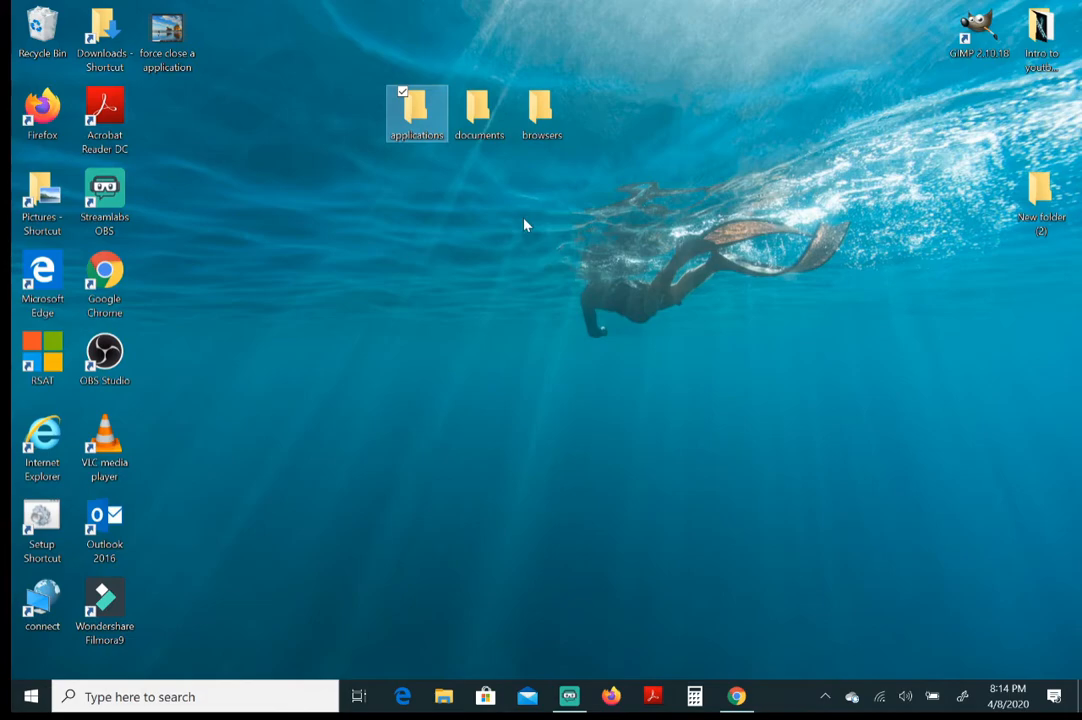
pyautogui.click(112, 272)
pyautogui.click(42, 272)
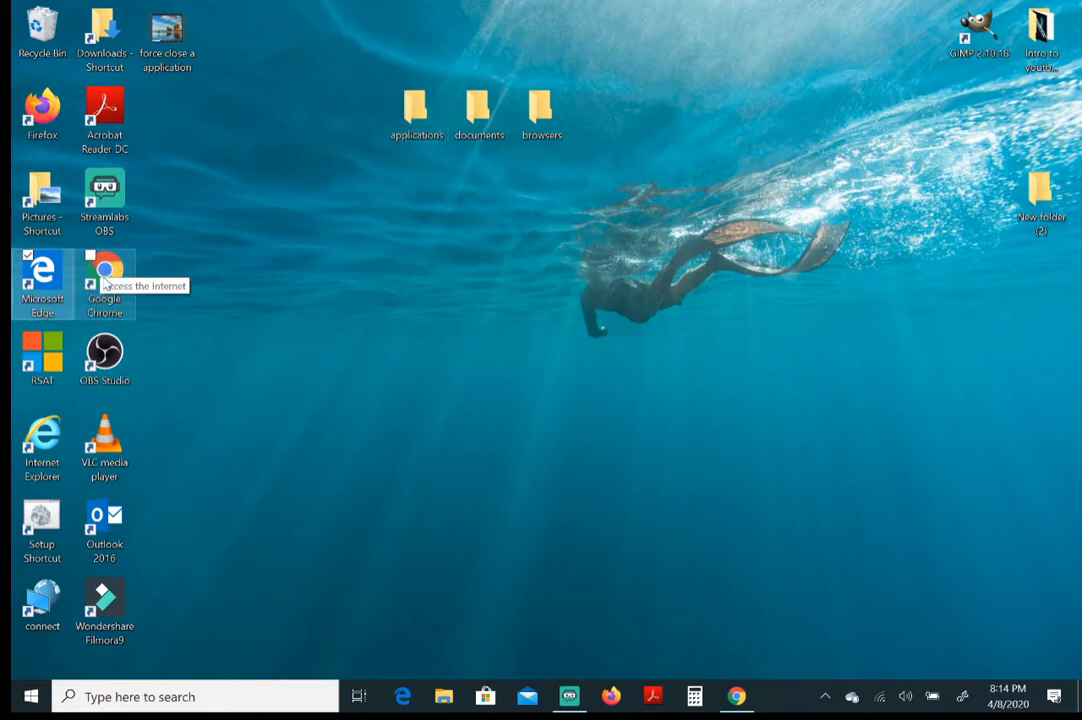
pyautogui.click(104, 275)
pyautogui.click(100, 360)
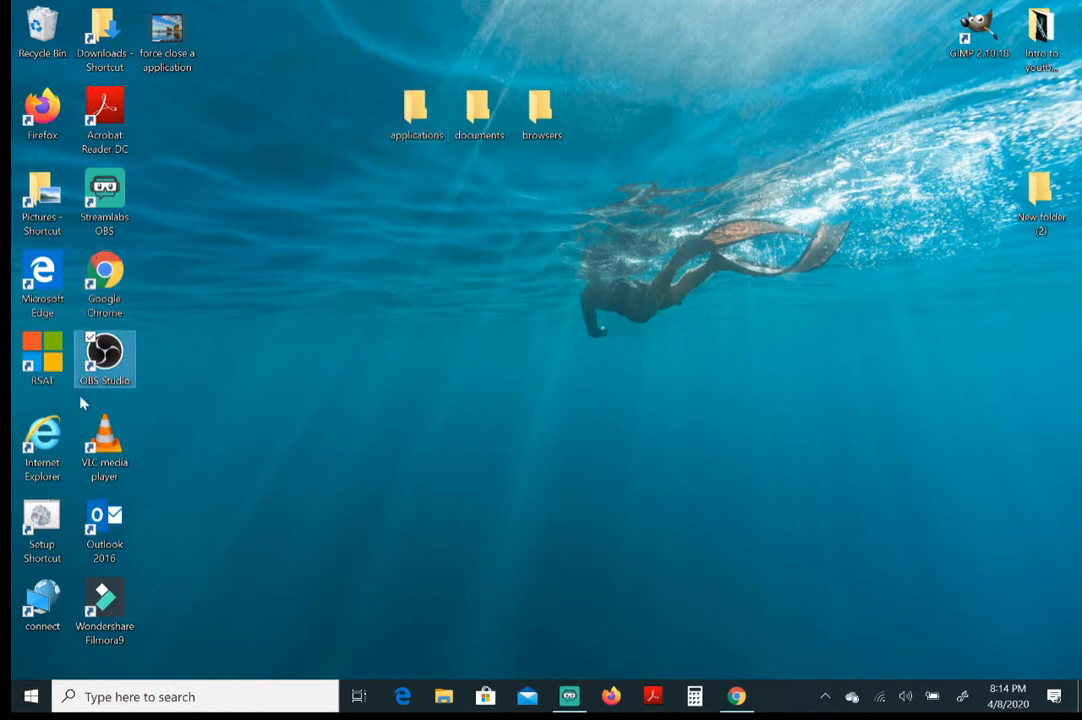
pyautogui.click(104, 118)
pyautogui.click(106, 200)
# Try to move the Google Chrome shortcut into browsers and the VLC media player shortcut into applications, cancelling each administrator permission request.
pyautogui.moveTo(128, 295); pyautogui.dragTo(557, 127)
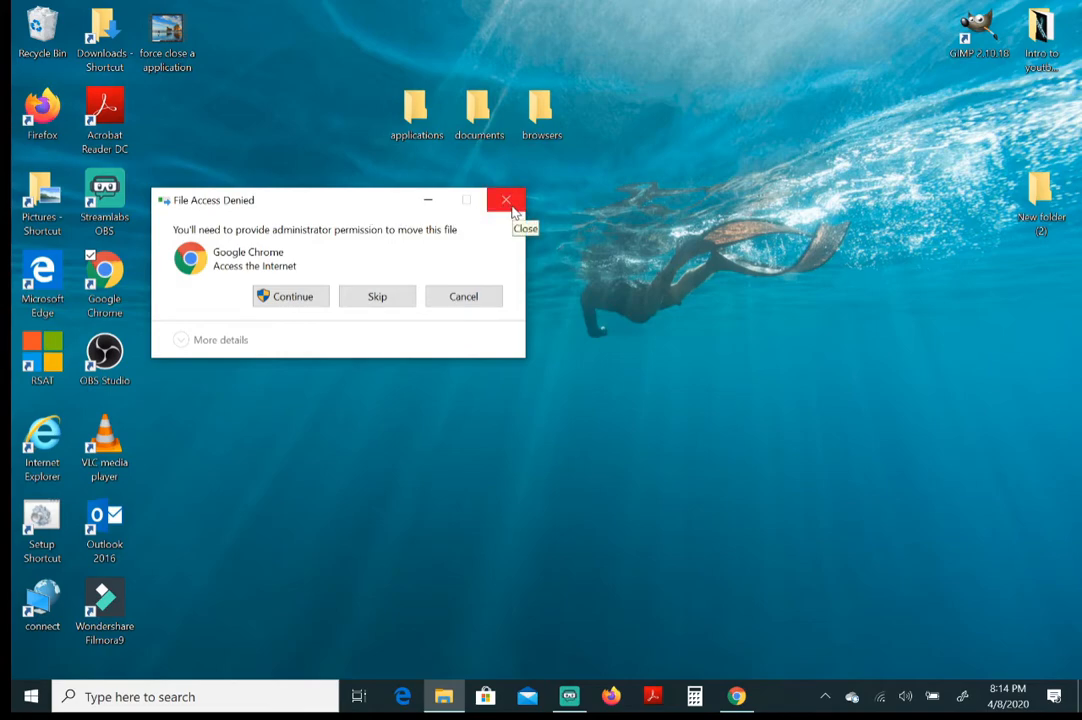
pyautogui.click(465, 298)
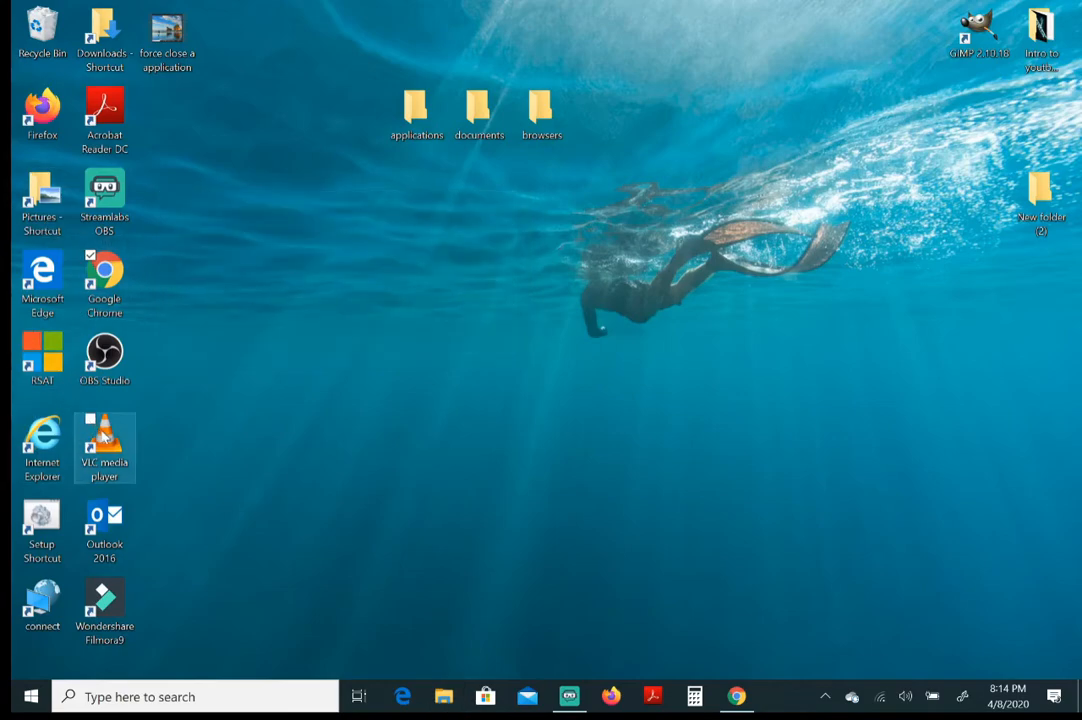
pyautogui.moveTo(100, 440); pyautogui.dragTo(412, 112)
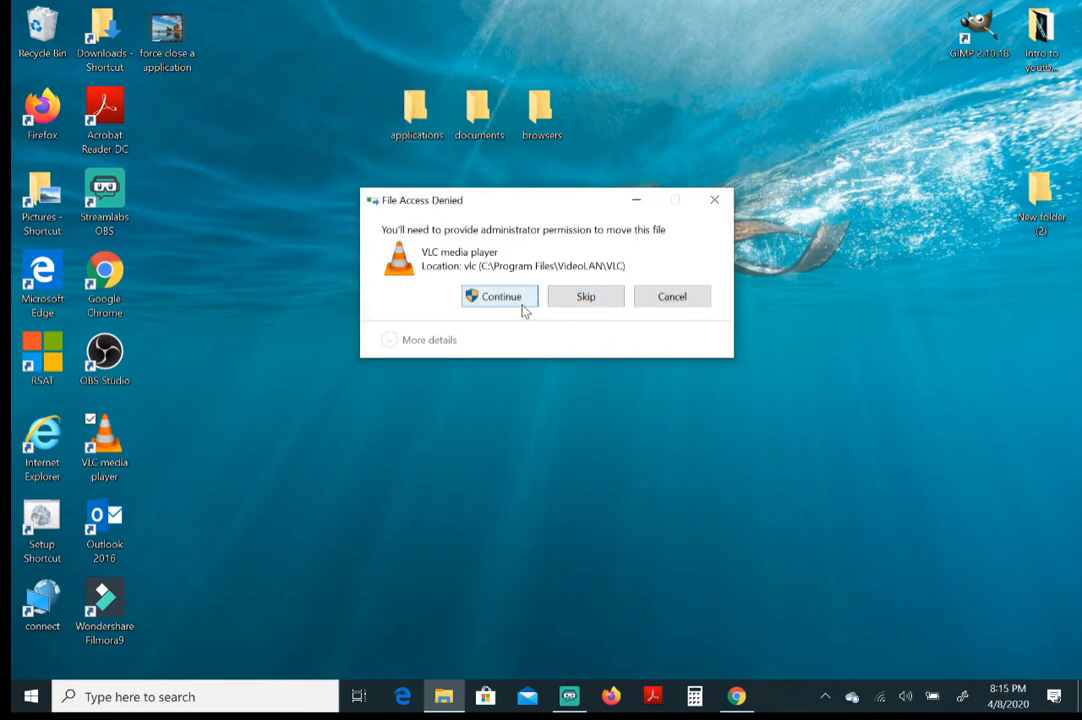
pyautogui.click(671, 297)
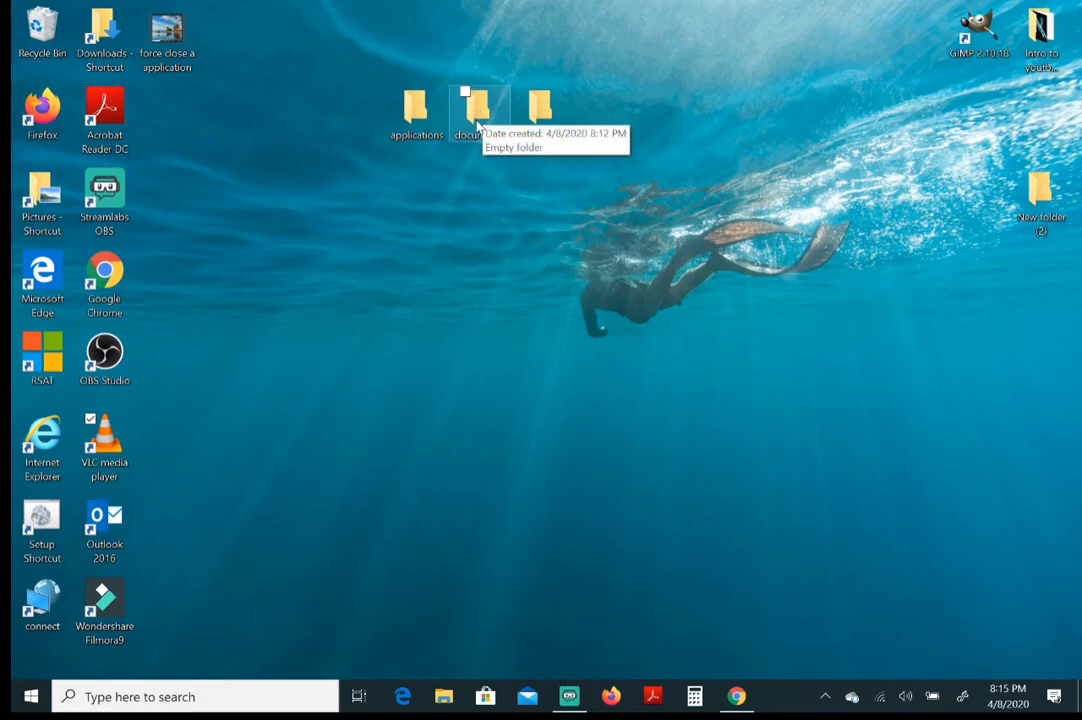
pyautogui.moveTo(114, 378)
pyautogui.mouseDown()
pyautogui.moveTo(234, 319)
pyautogui.moveTo(416, 204)
pyautogui.moveTo(497, 134)
pyautogui.moveTo(265, 300)
pyautogui.moveTo(135, 415)
pyautogui.moveTo(115, 380)
pyautogui.mouseUp()
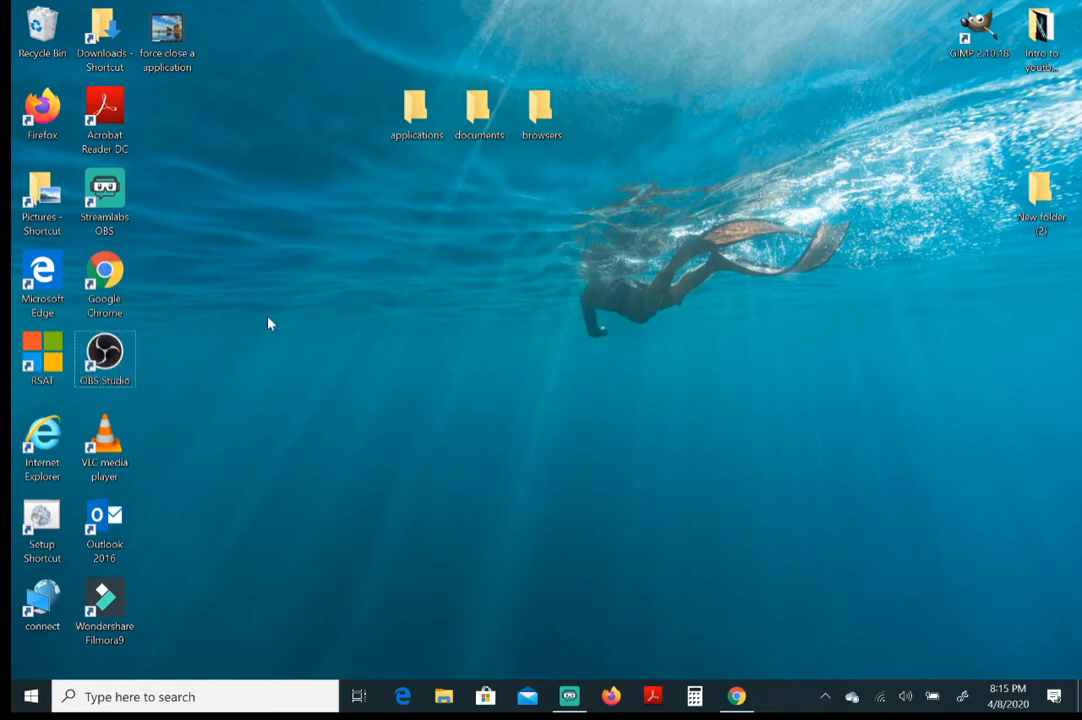